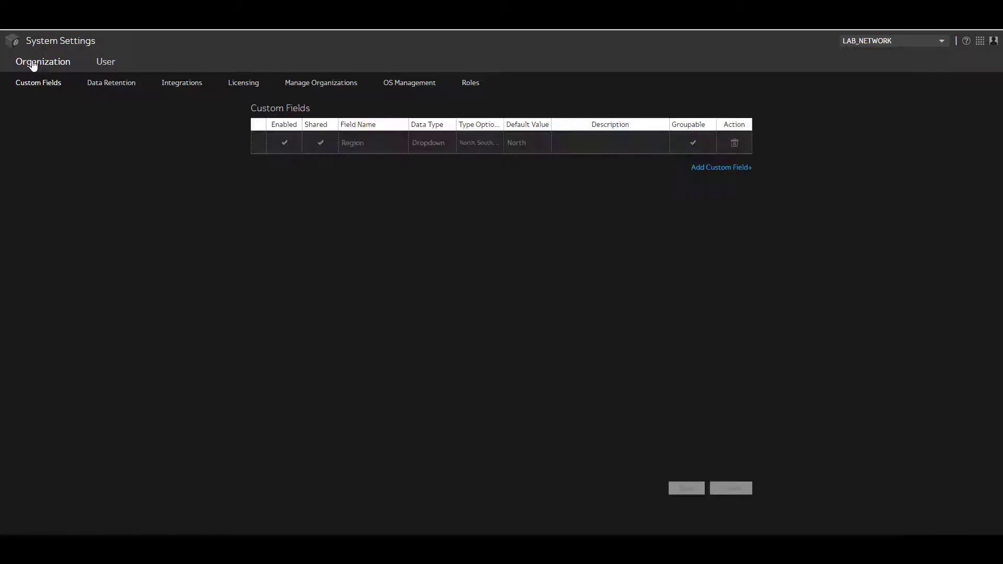
Step: Show the organization's roles list and start adding a new role
{"action": "left_click", "coordinate": [472, 89]}
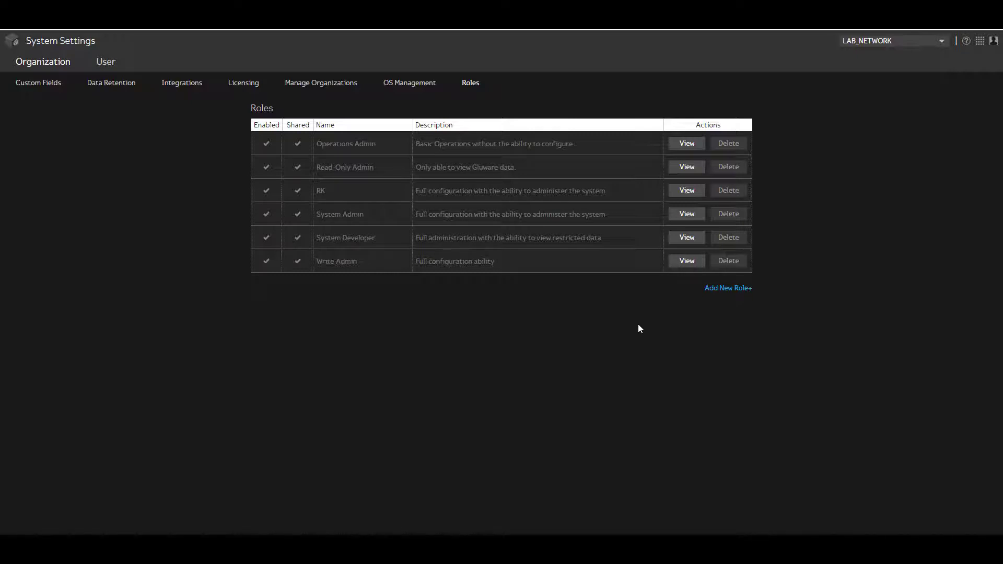
{"action": "left_click", "coordinate": [708, 290]}
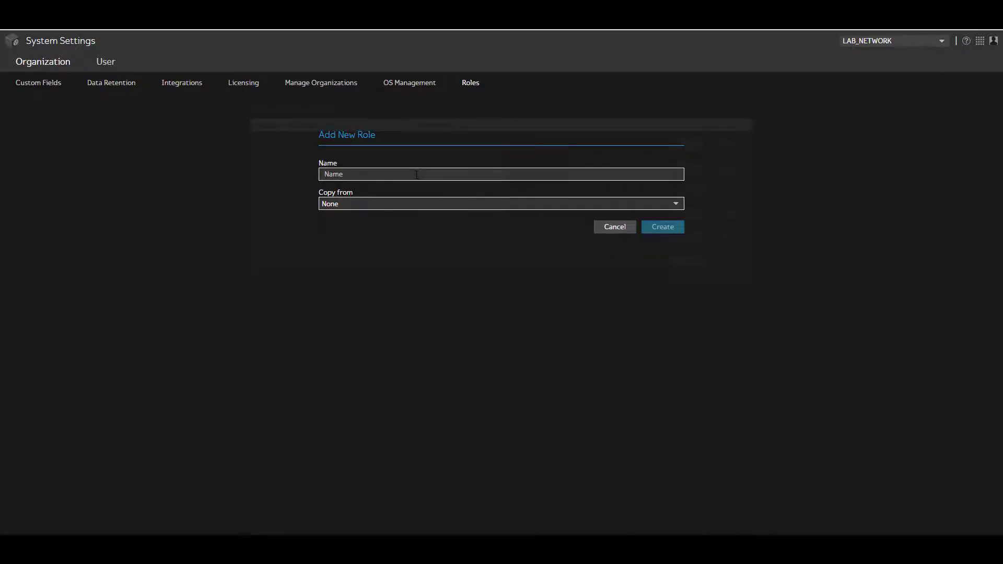
Step: Name the new role 'NetOps Tier 2 West', copy it from Operations Admin, and create it
{"action": "type", "text": "Net"}
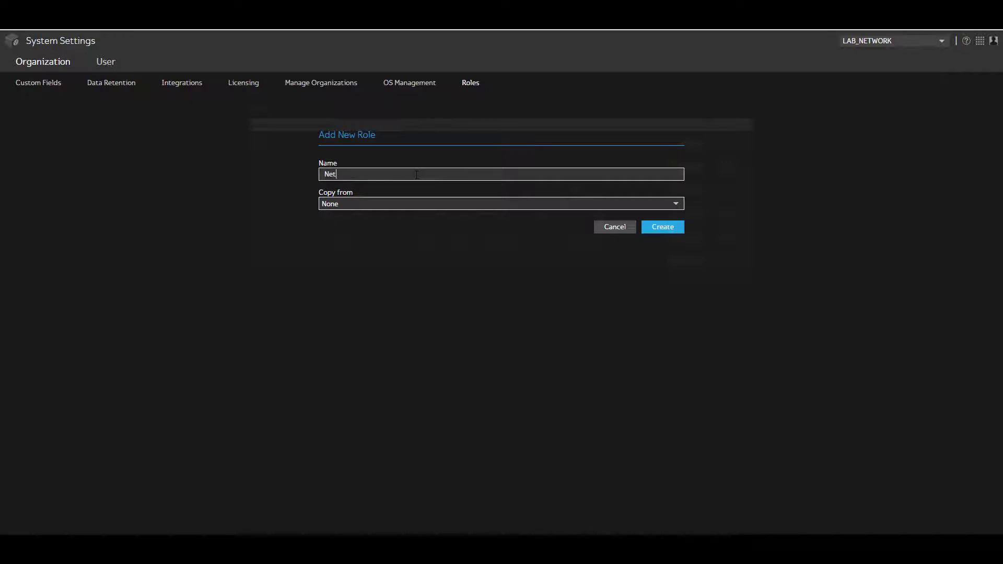
{"action": "type", "text": "Ops Tier 2 West"}
{"action": "left_click", "coordinate": [403, 209]}
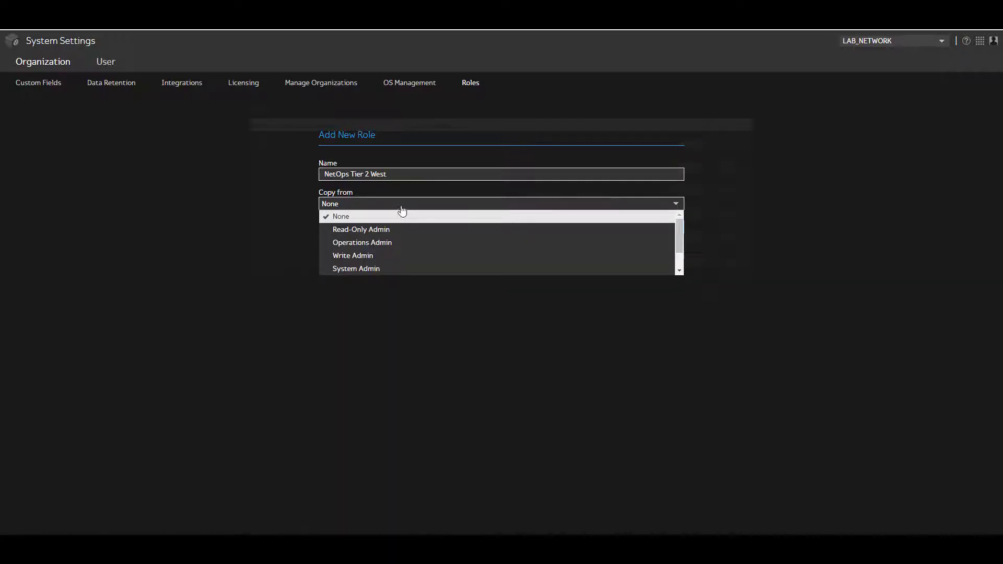
{"action": "left_click", "coordinate": [384, 246]}
{"action": "left_click", "coordinate": [663, 228]}
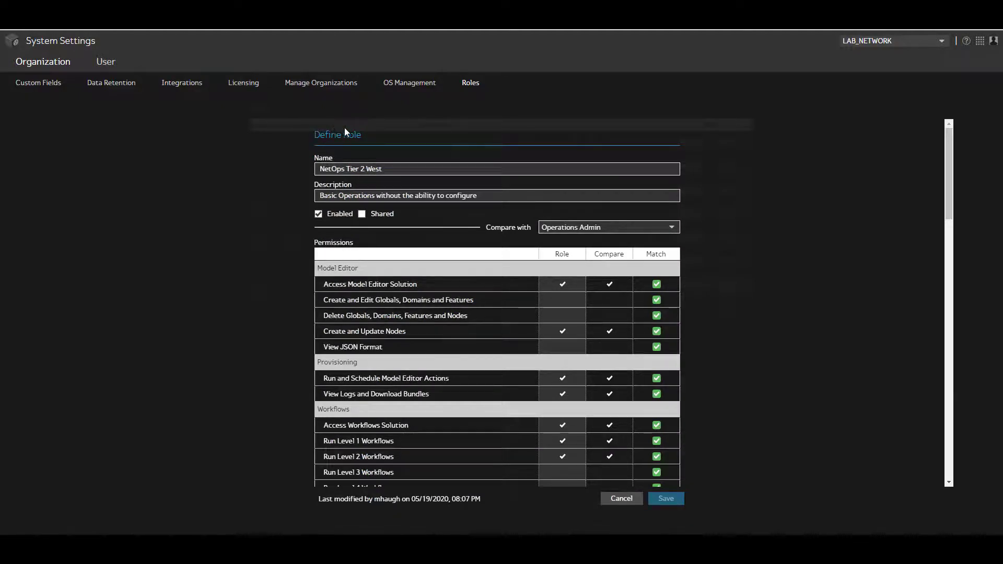
Step: Review the copied name and description, then tick Shared for NetOps Tier 2 West
{"action": "left_click_drag", "start_coordinate": [392, 170], "coordinate": [308, 169]}
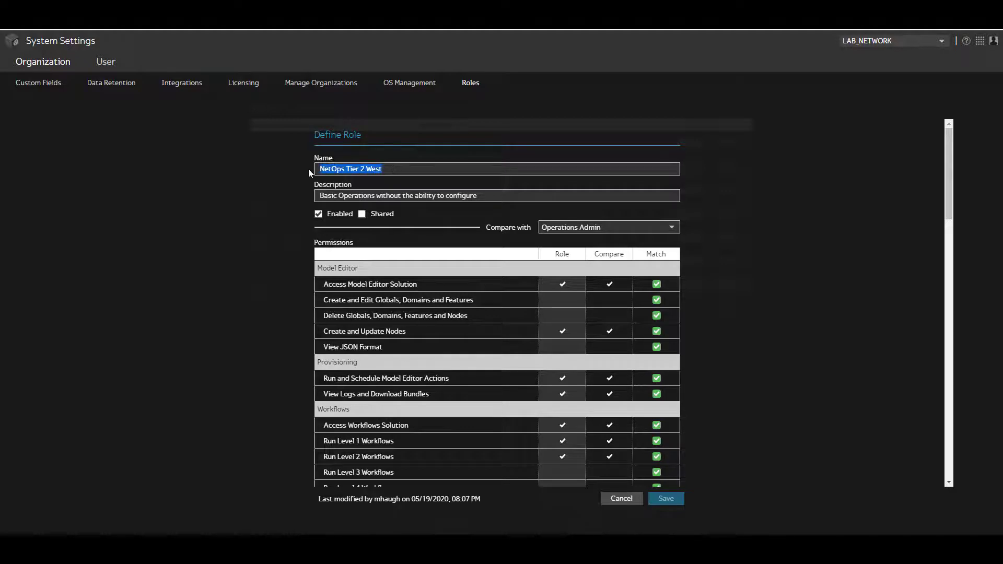
{"action": "left_click_drag", "start_coordinate": [478, 196], "coordinate": [306, 194]}
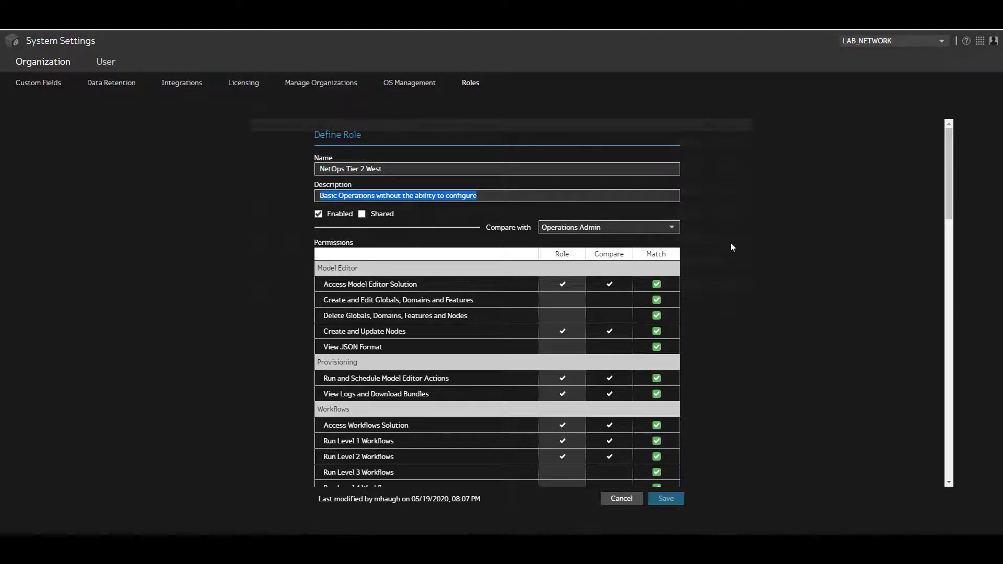
{"action": "scroll", "coordinate": [744, 274], "scroll_direction": "down", "scroll_amount": 1}
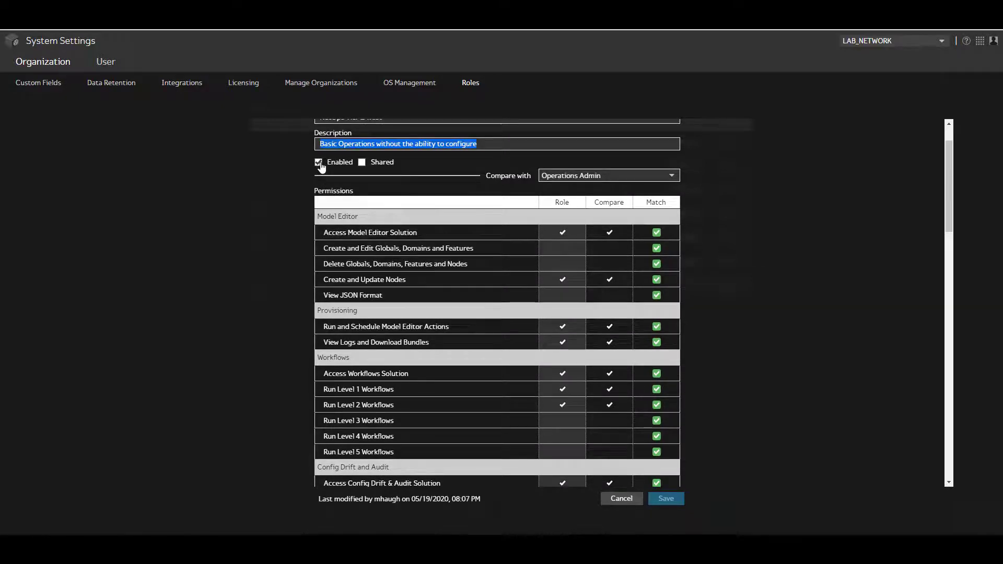
{"action": "left_click", "coordinate": [362, 165]}
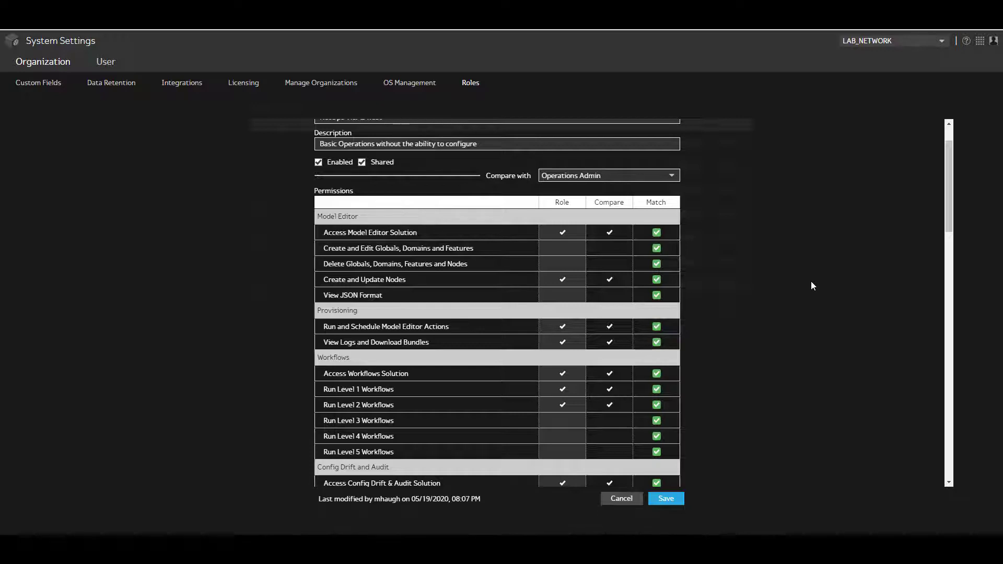
{"action": "scroll", "coordinate": [787, 294], "scroll_direction": "up", "scroll_amount": 2}
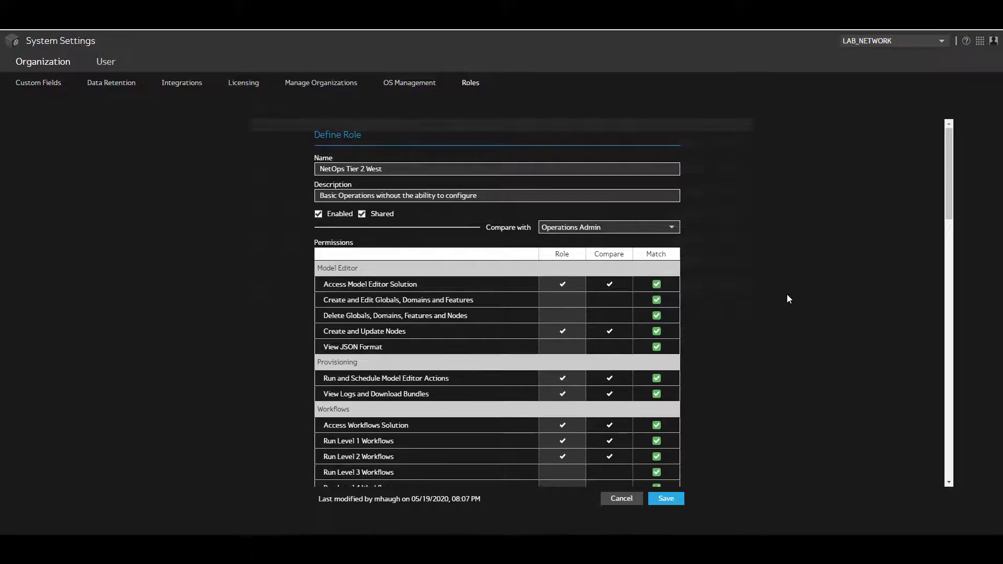
{"action": "scroll", "coordinate": [789, 299], "scroll_direction": "down", "scroll_amount": 1}
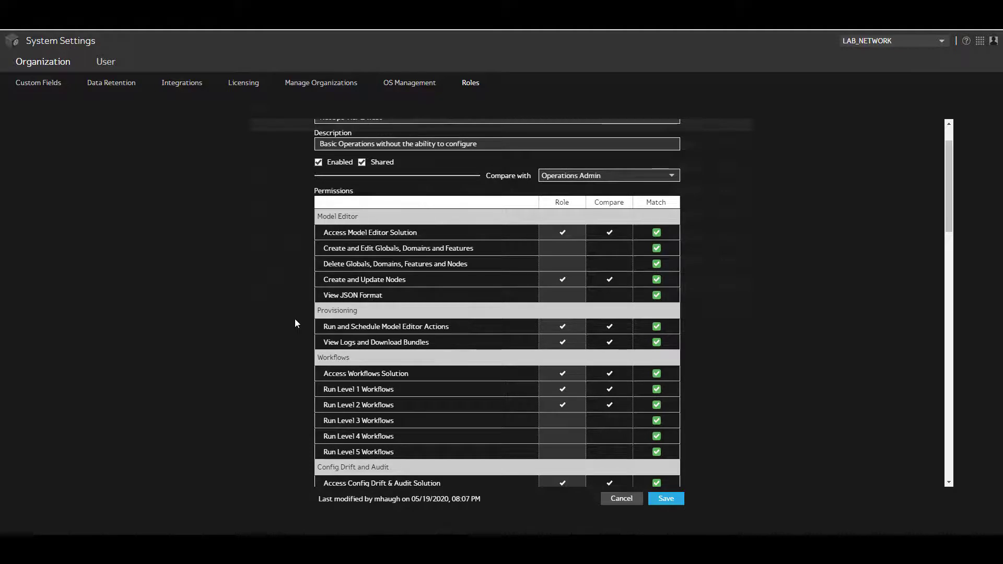
{"action": "scroll", "coordinate": [295, 324], "scroll_direction": "down", "scroll_amount": 1}
{"action": "scroll", "coordinate": [368, 318], "scroll_direction": "down", "scroll_amount": 3}
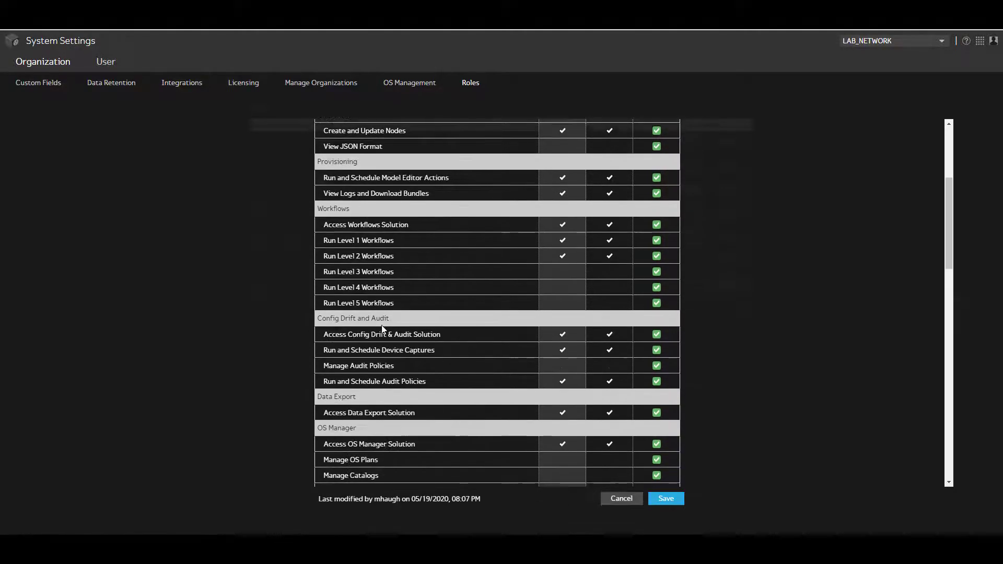
{"action": "scroll", "coordinate": [307, 358], "scroll_direction": "down", "scroll_amount": 1}
{"action": "scroll", "coordinate": [325, 366], "scroll_direction": "up", "scroll_amount": 3}
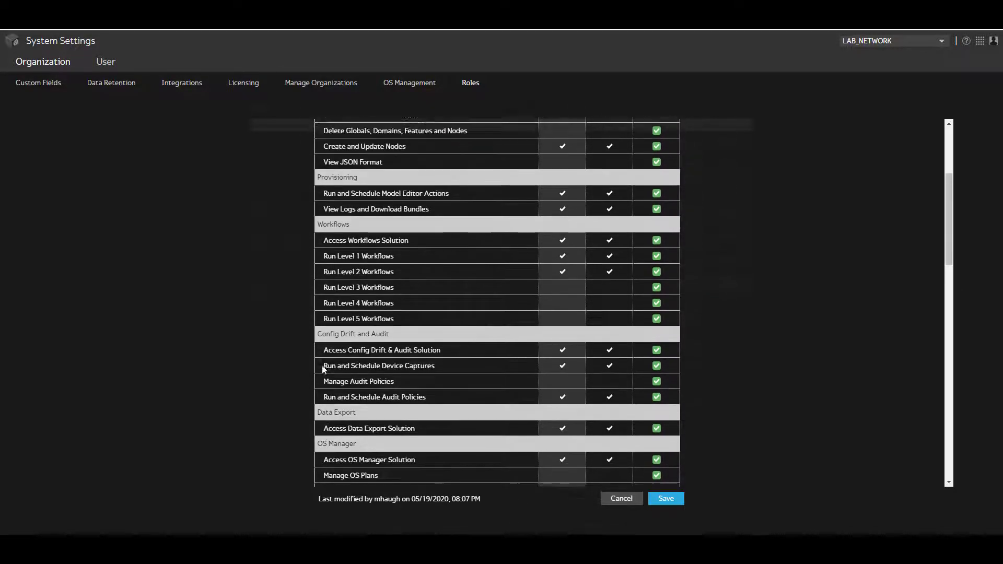
{"action": "scroll", "coordinate": [722, 288], "scroll_direction": "up", "scroll_amount": 3}
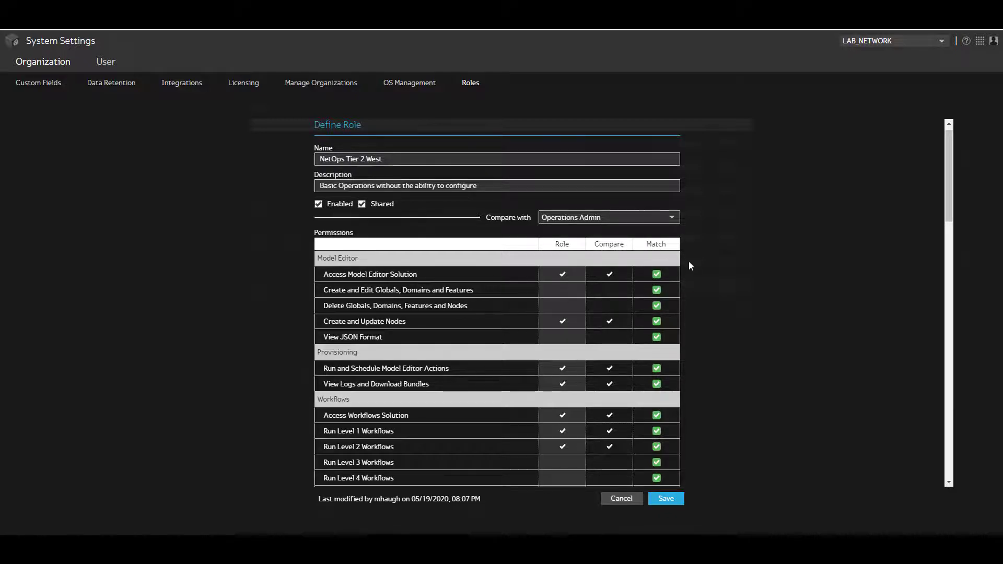
{"action": "scroll", "coordinate": [701, 273], "scroll_direction": "down", "scroll_amount": 12}
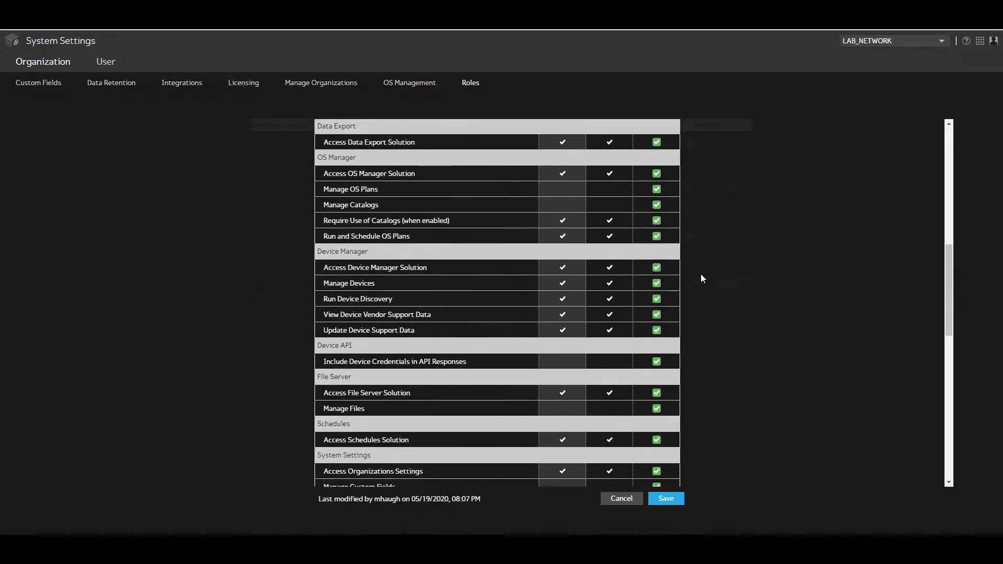
{"action": "scroll", "coordinate": [701, 274], "scroll_direction": "down", "scroll_amount": 3}
{"action": "scroll", "coordinate": [701, 274], "scroll_direction": "up", "scroll_amount": 9}
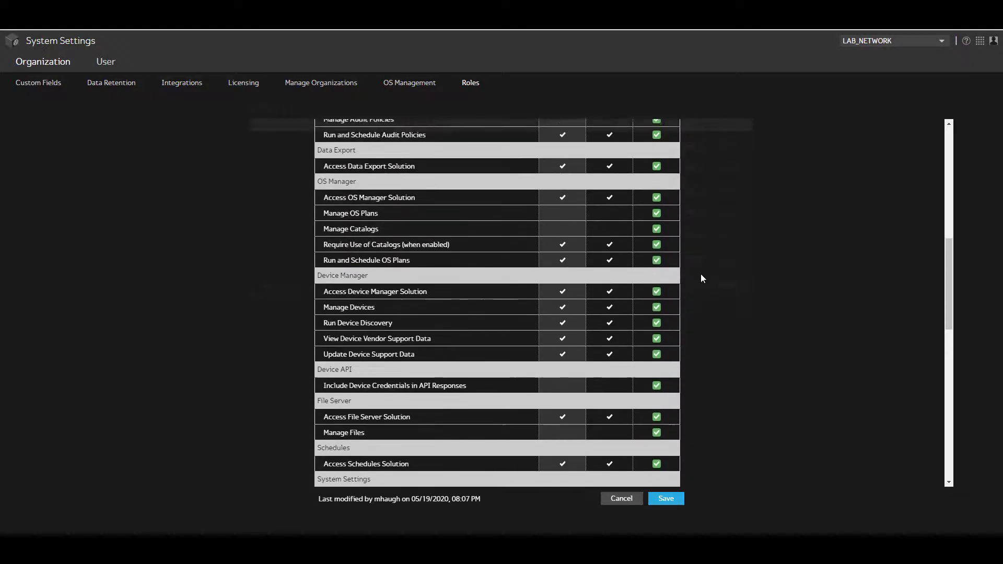
{"action": "scroll", "coordinate": [702, 274], "scroll_direction": "up", "scroll_amount": 5}
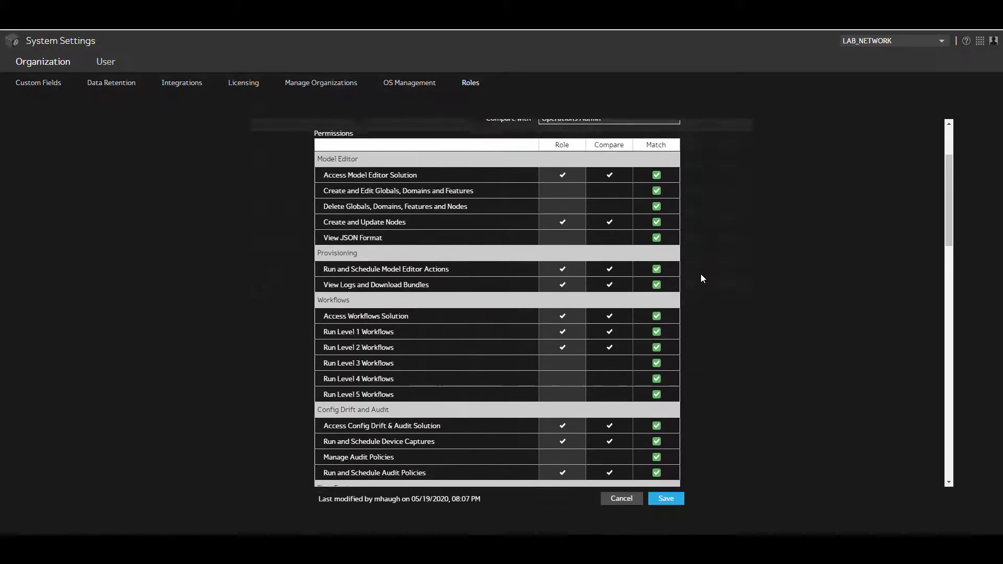
{"action": "scroll", "coordinate": [701, 274], "scroll_direction": "up", "scroll_amount": 1}
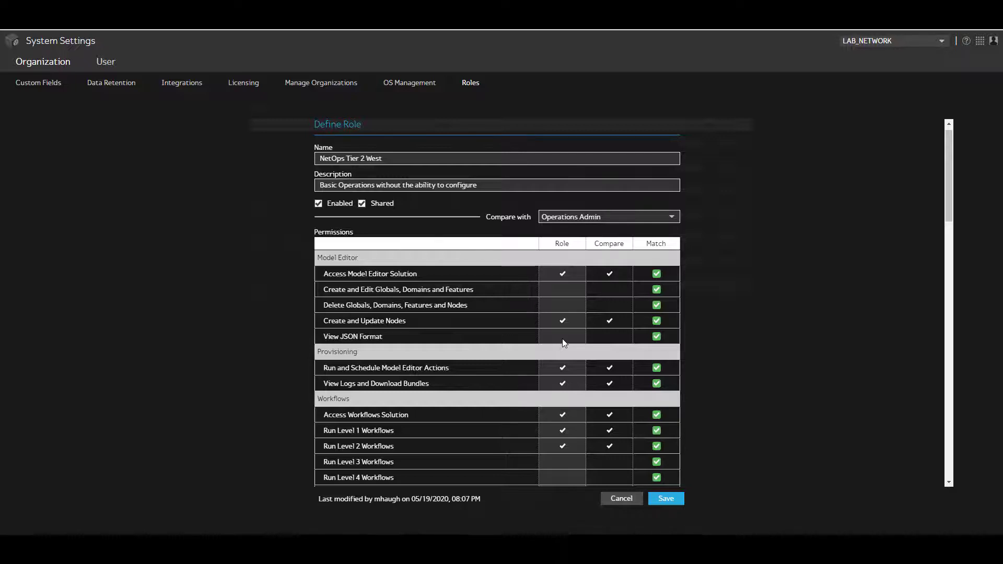
{"action": "mouse_move", "coordinate": [563, 338]}
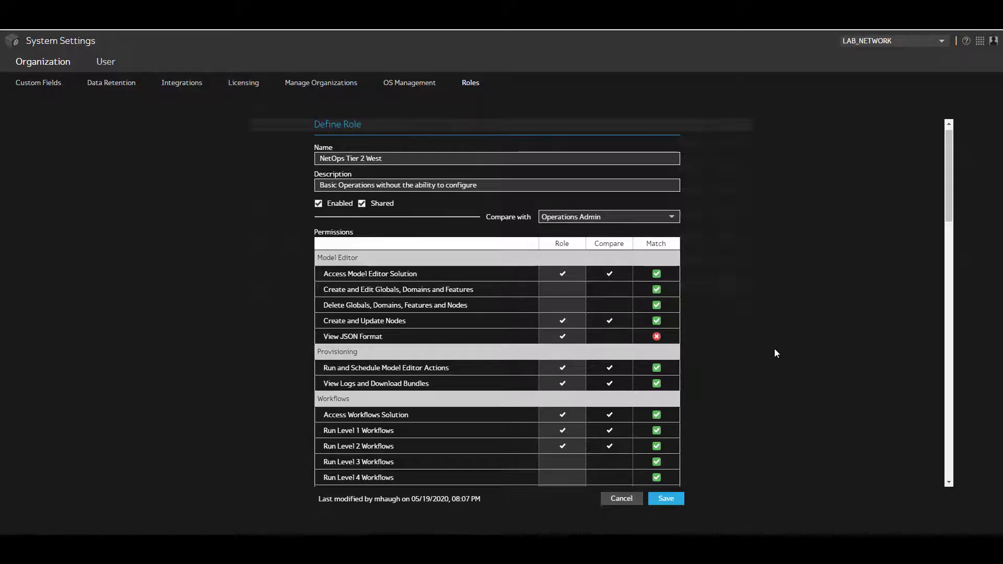
{"action": "scroll", "coordinate": [774, 349], "scroll_direction": "down", "scroll_amount": 3}
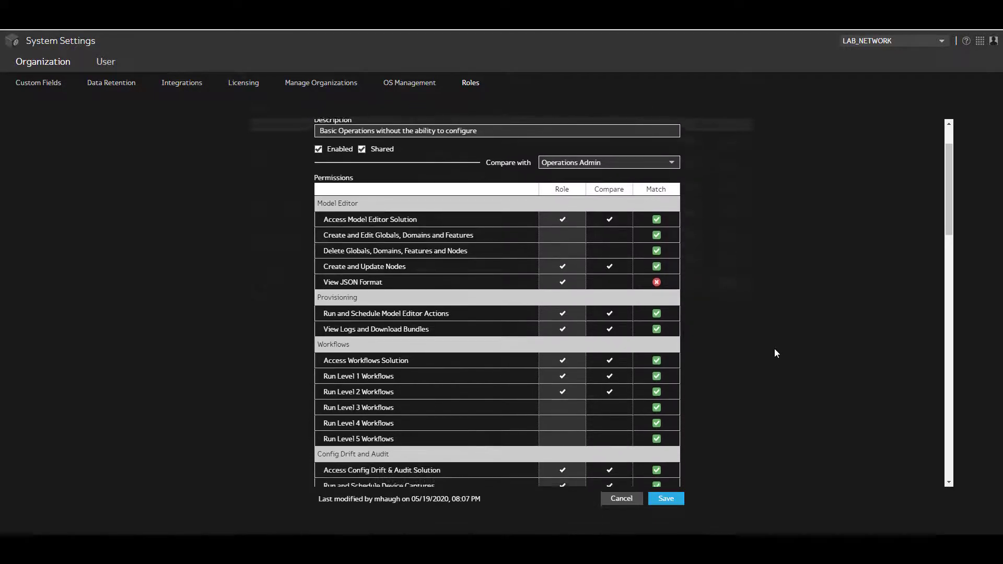
{"action": "scroll", "coordinate": [775, 354], "scroll_direction": "down", "scroll_amount": 1}
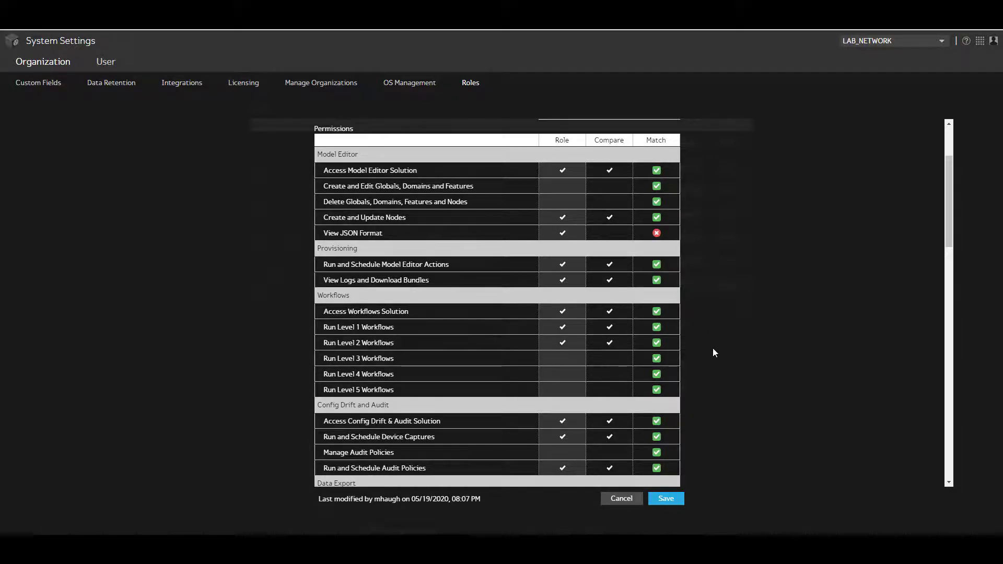
{"action": "scroll", "coordinate": [715, 352], "scroll_direction": "down", "scroll_amount": 1}
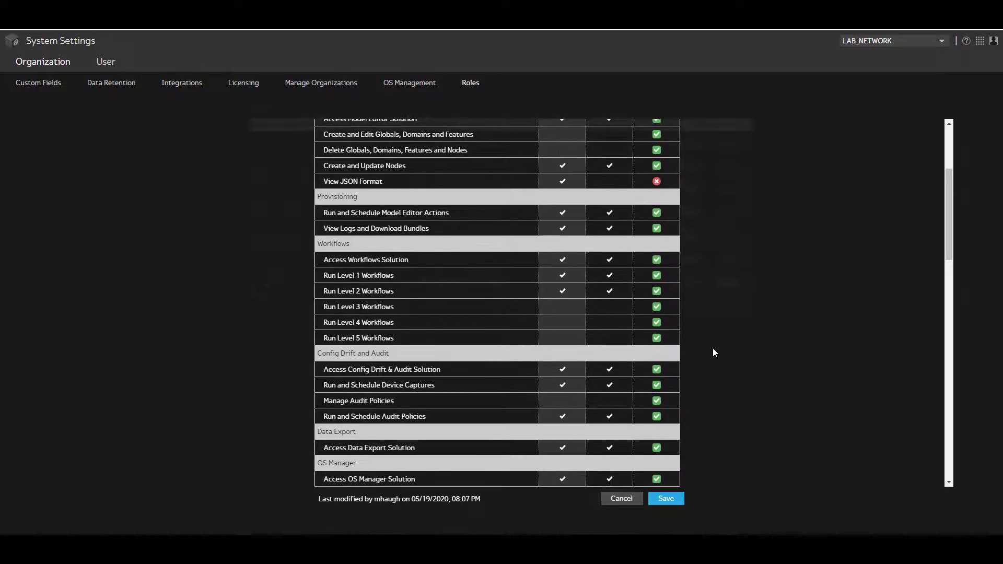
{"action": "scroll", "coordinate": [715, 352], "scroll_direction": "down", "scroll_amount": 1}
{"action": "scroll", "coordinate": [714, 350], "scroll_direction": "down", "scroll_amount": 1}
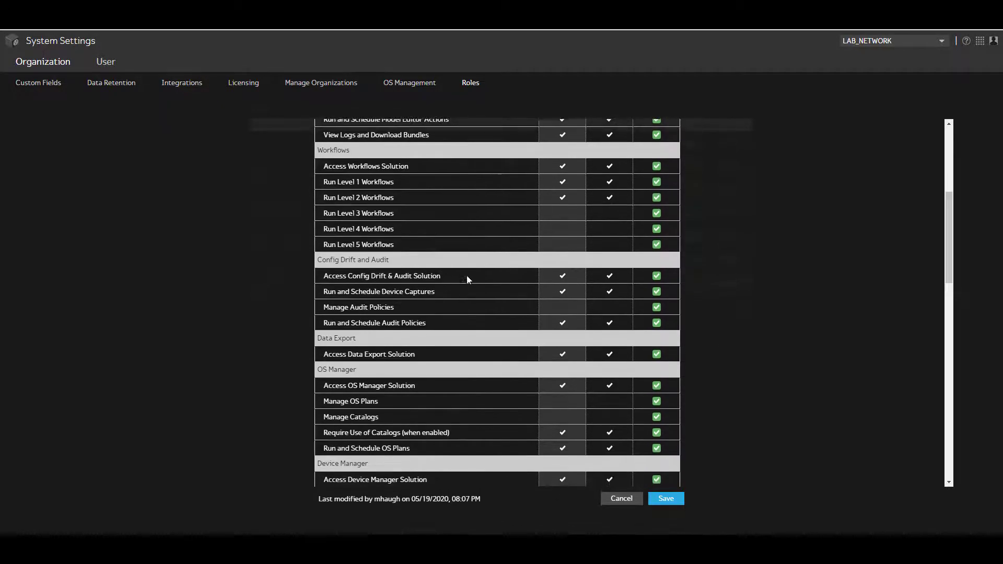
{"action": "scroll", "coordinate": [562, 293], "scroll_direction": "down", "scroll_amount": 1}
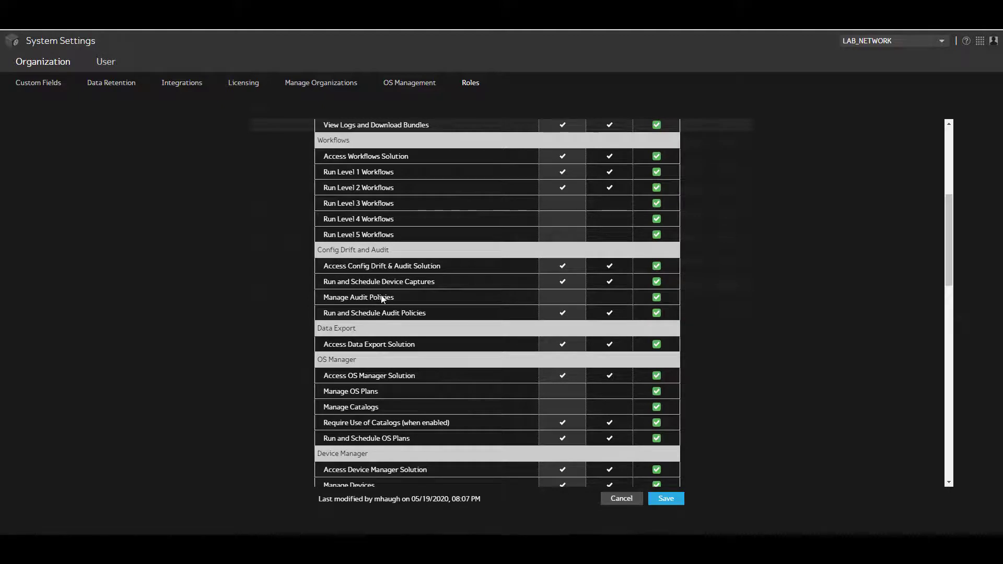
{"action": "scroll", "coordinate": [716, 303], "scroll_direction": "down", "scroll_amount": 1}
{"action": "scroll", "coordinate": [716, 302], "scroll_direction": "down", "scroll_amount": 2}
{"action": "scroll", "coordinate": [716, 302], "scroll_direction": "down", "scroll_amount": 2}
{"action": "scroll", "coordinate": [578, 272], "scroll_direction": "down", "scroll_amount": 1}
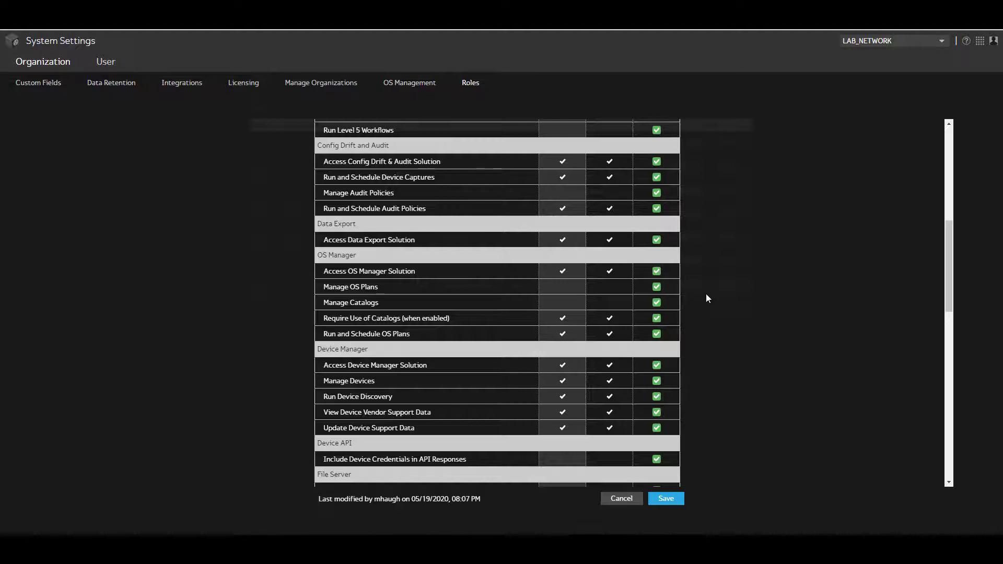
{"action": "left_click", "coordinate": [564, 271]}
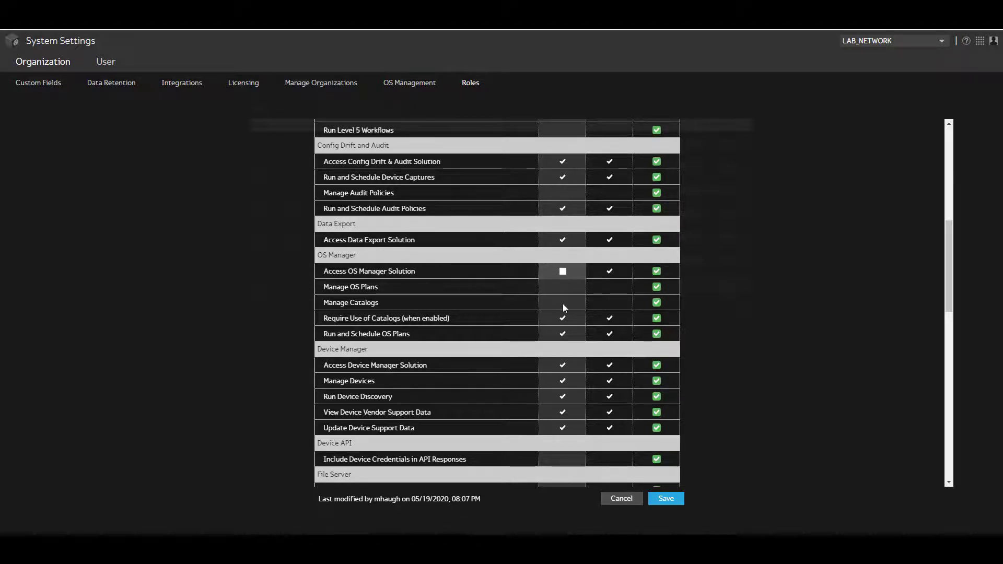
{"action": "left_click", "coordinate": [563, 318]}
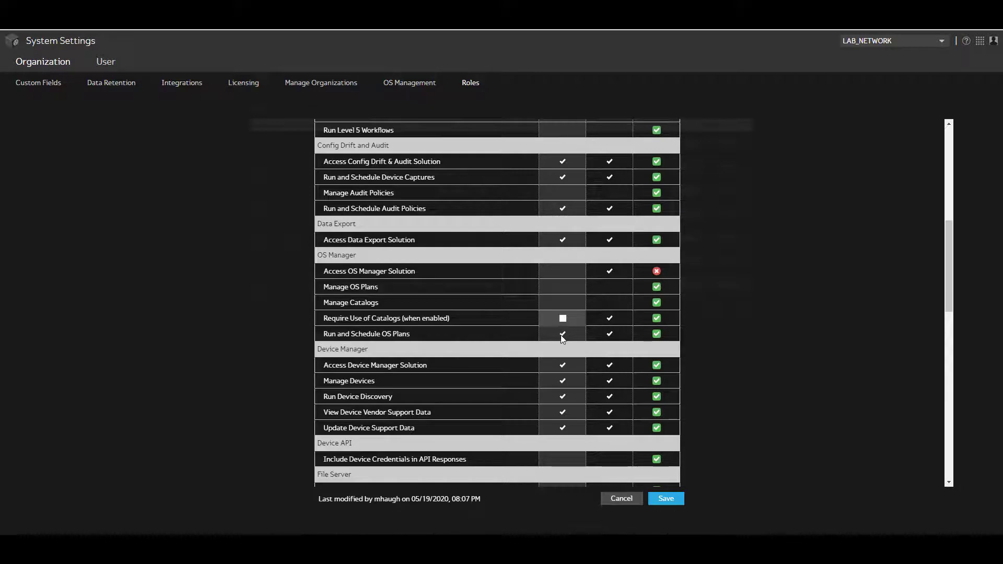
{"action": "left_click", "coordinate": [563, 336]}
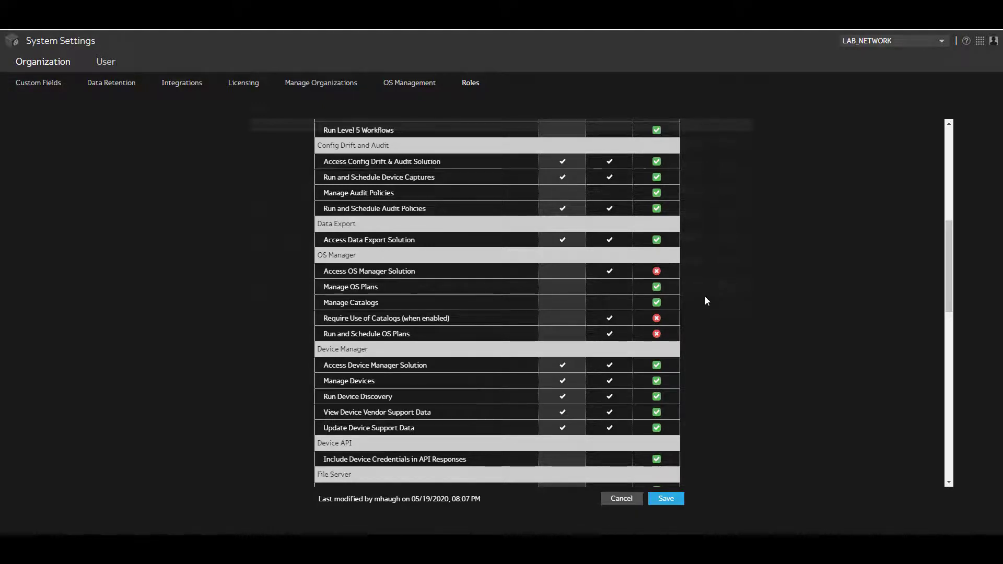
{"action": "scroll", "coordinate": [706, 298], "scroll_direction": "down", "scroll_amount": 1}
{"action": "scroll", "coordinate": [706, 301], "scroll_direction": "down", "scroll_amount": 1}
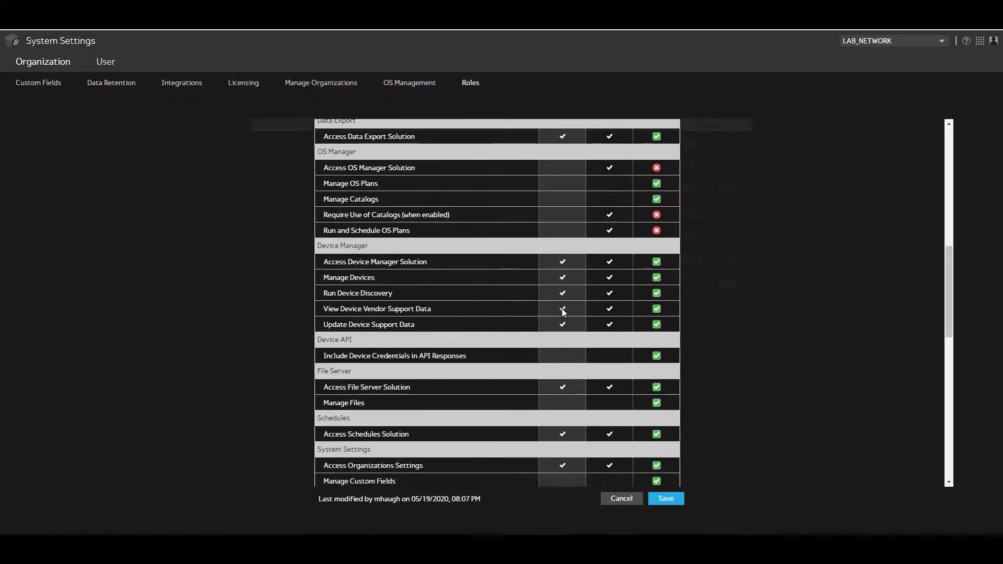
{"action": "scroll", "coordinate": [730, 288], "scroll_direction": "down", "scroll_amount": 2}
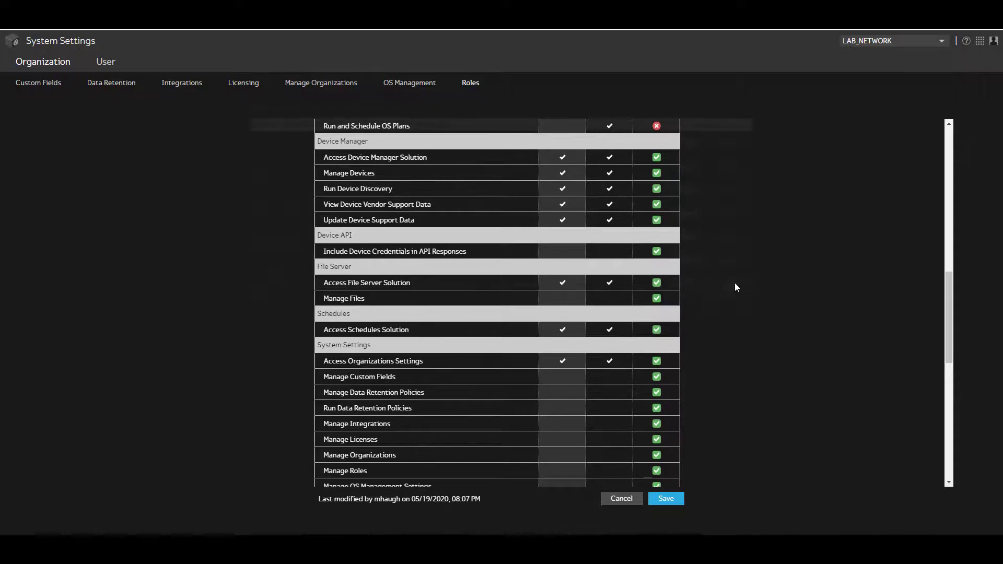
{"action": "scroll", "coordinate": [734, 283], "scroll_direction": "down", "scroll_amount": 1}
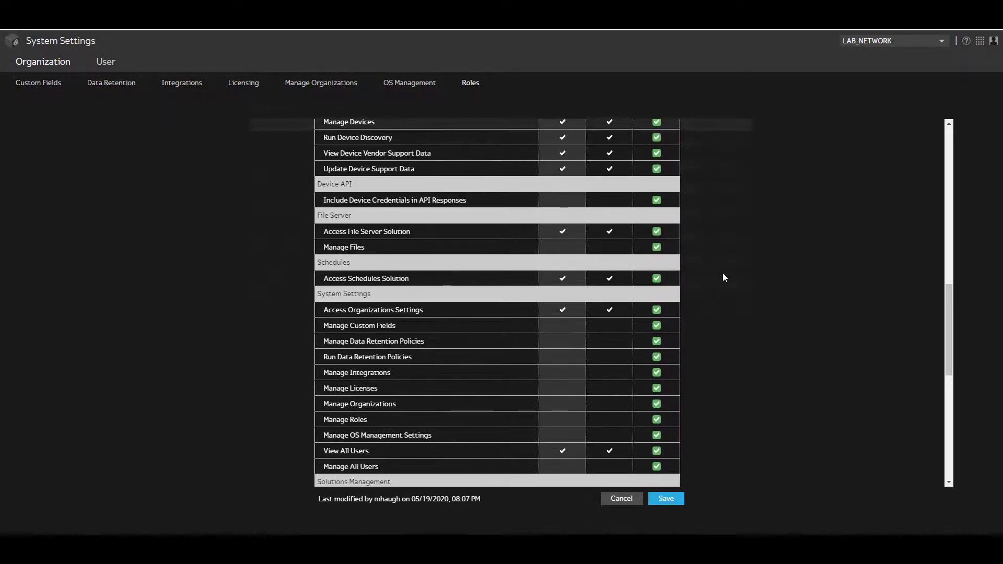
{"action": "scroll", "coordinate": [722, 273], "scroll_direction": "down", "scroll_amount": 2}
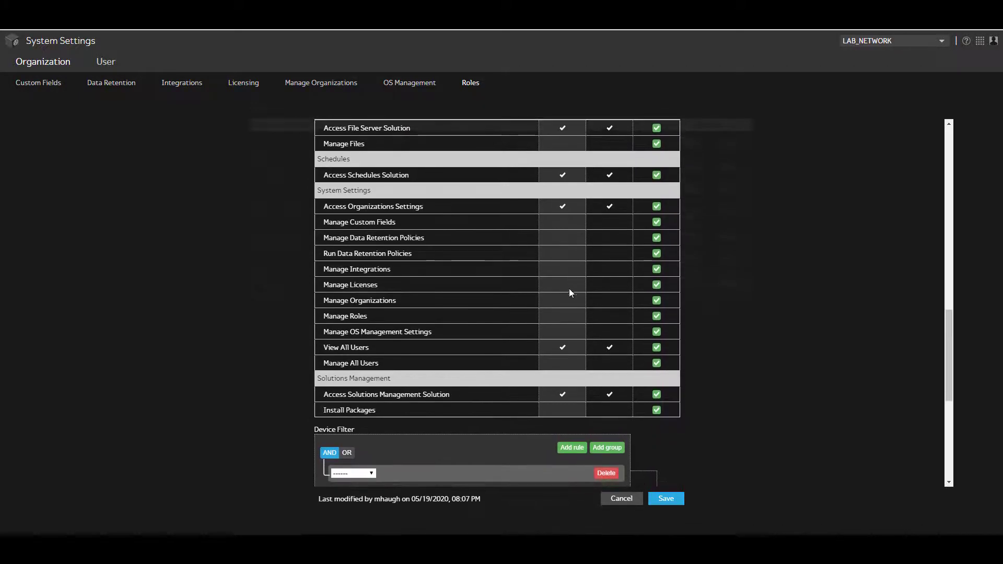
{"action": "scroll", "coordinate": [726, 332], "scroll_direction": "down", "scroll_amount": 1}
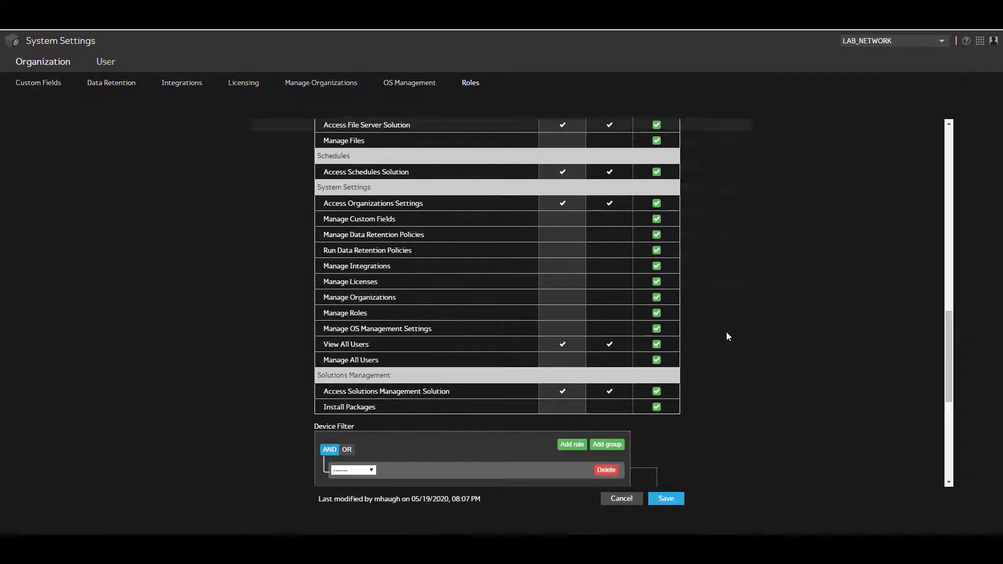
{"action": "scroll", "coordinate": [728, 334], "scroll_direction": "down", "scroll_amount": 4}
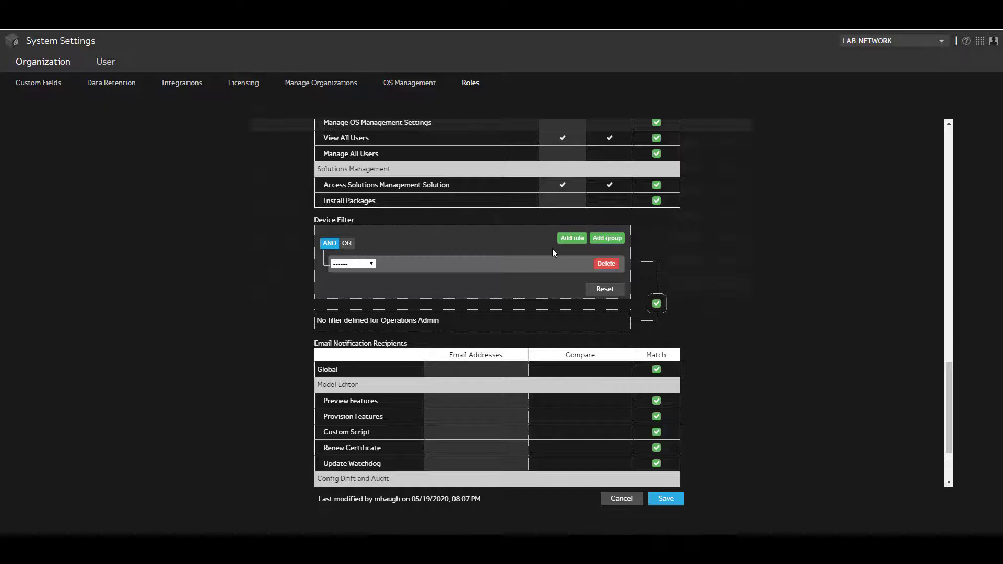
Step: Change the device filter rule to Region equal West
{"action": "left_click", "coordinate": [370, 264]}
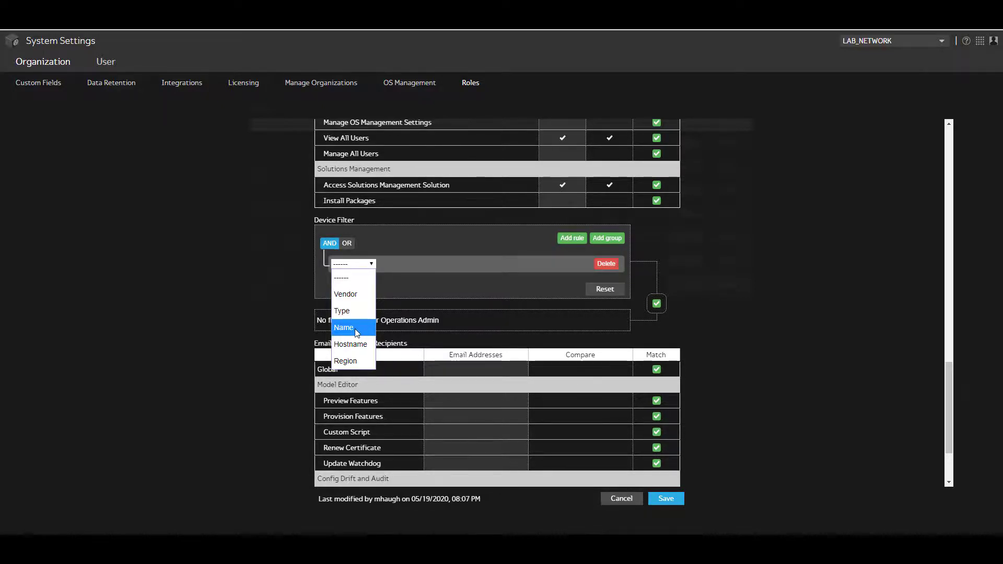
{"action": "left_click", "coordinate": [351, 363]}
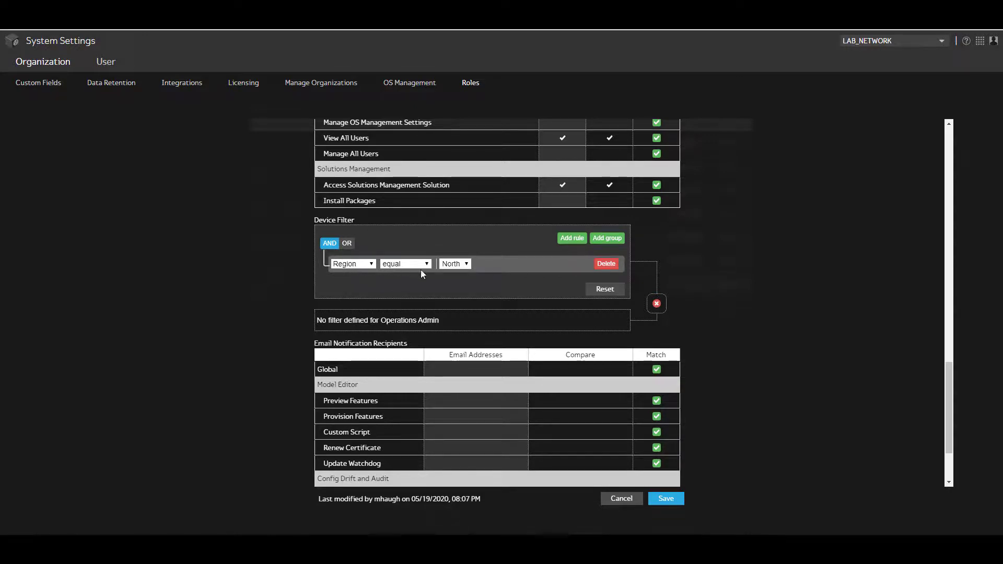
{"action": "left_click", "coordinate": [454, 264]}
{"action": "left_click", "coordinate": [459, 325]}
{"action": "scroll", "coordinate": [271, 353], "scroll_direction": "down", "scroll_amount": 2}
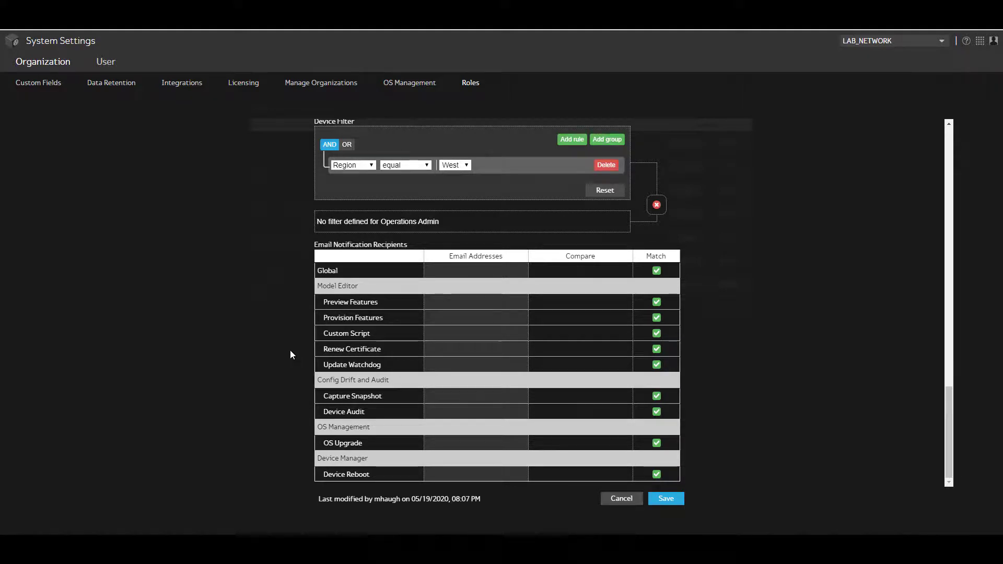
Step: Enter the NetOps team e-mail address as the Global notification recipient
{"action": "left_click", "coordinate": [453, 275]}
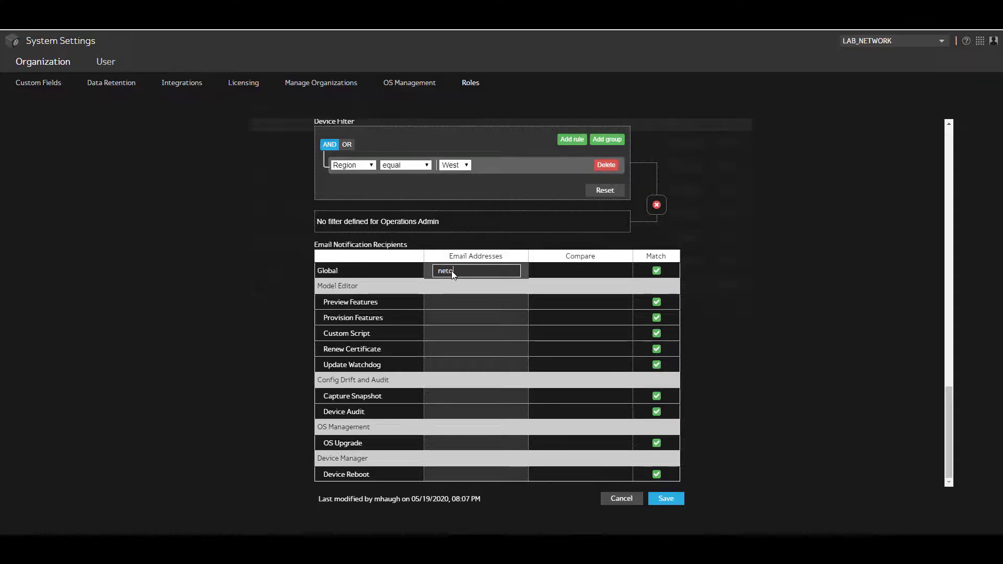
{"action": "key", "text": "Return"}
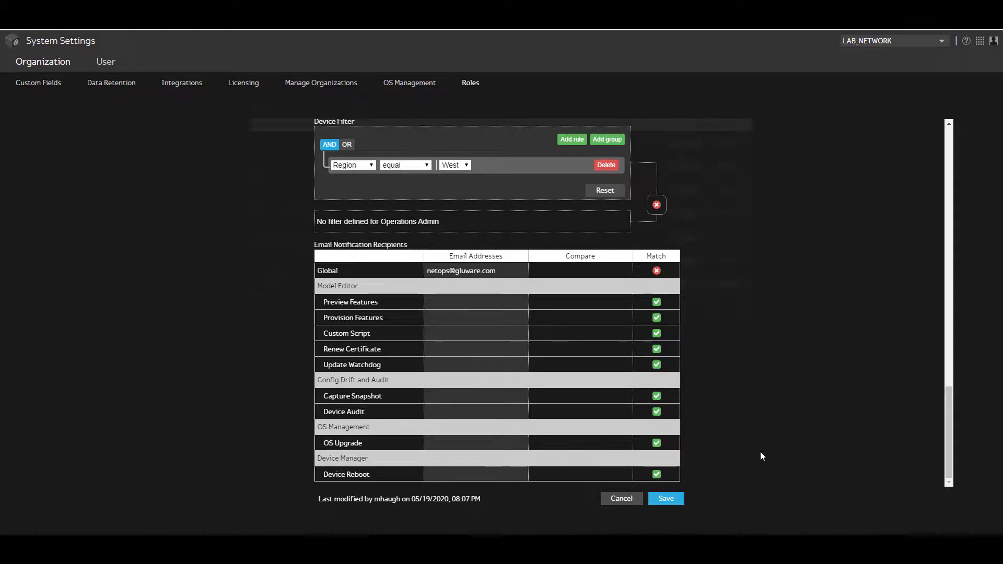
Step: Save the NetOps Tier 2 West role and go to the User settings
{"action": "left_click", "coordinate": [670, 502]}
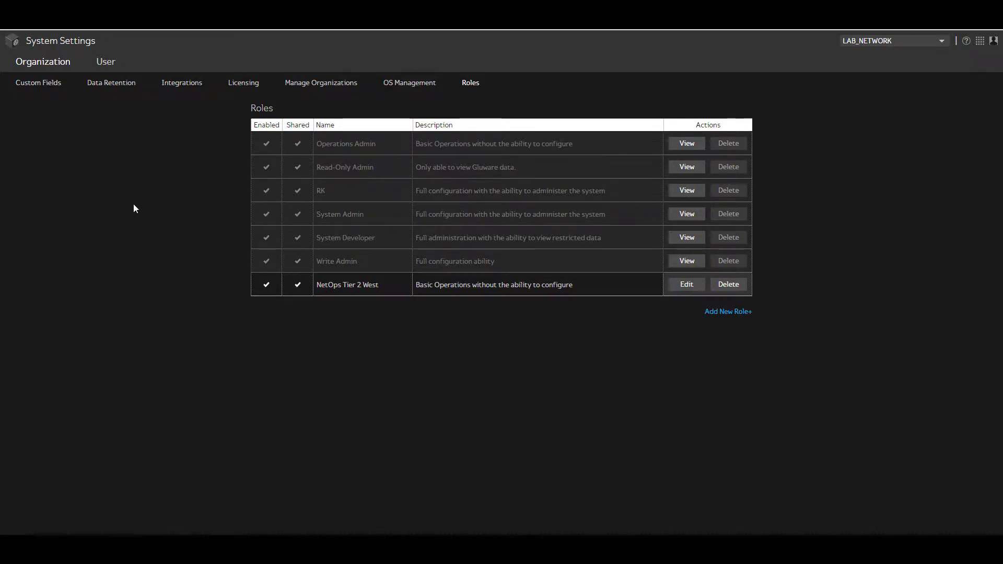
{"action": "left_click", "coordinate": [110, 65]}
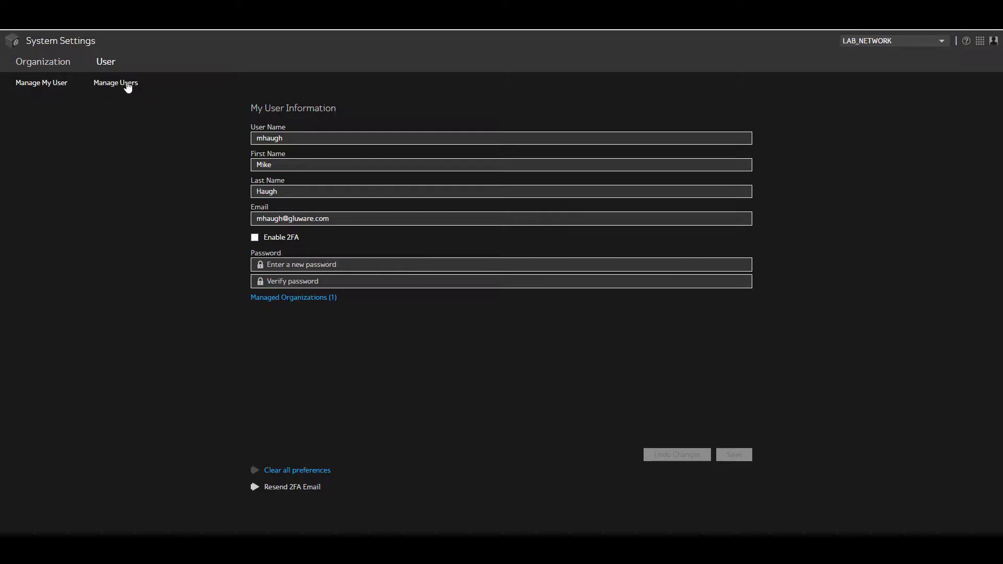
Step: Add a new user with the NetOps Tier 2 West role, then return home
{"action": "left_click", "coordinate": [128, 88]}
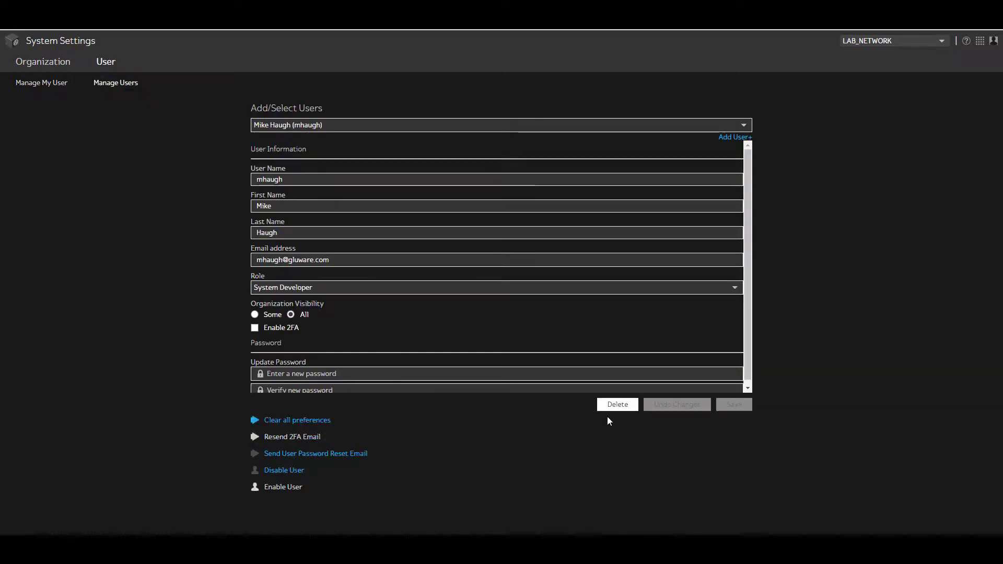
{"action": "left_click", "coordinate": [732, 138]}
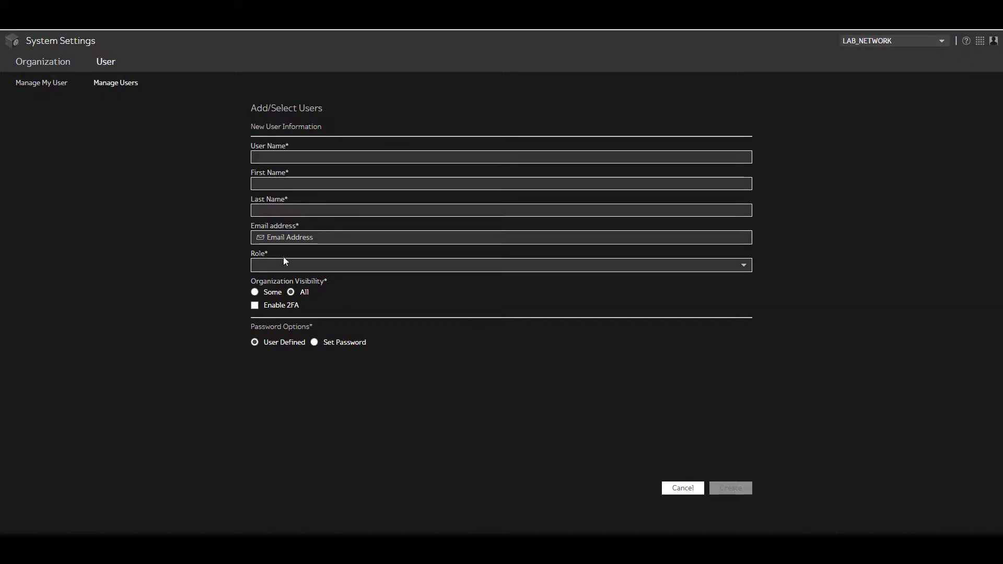
{"action": "left_click", "coordinate": [743, 266]}
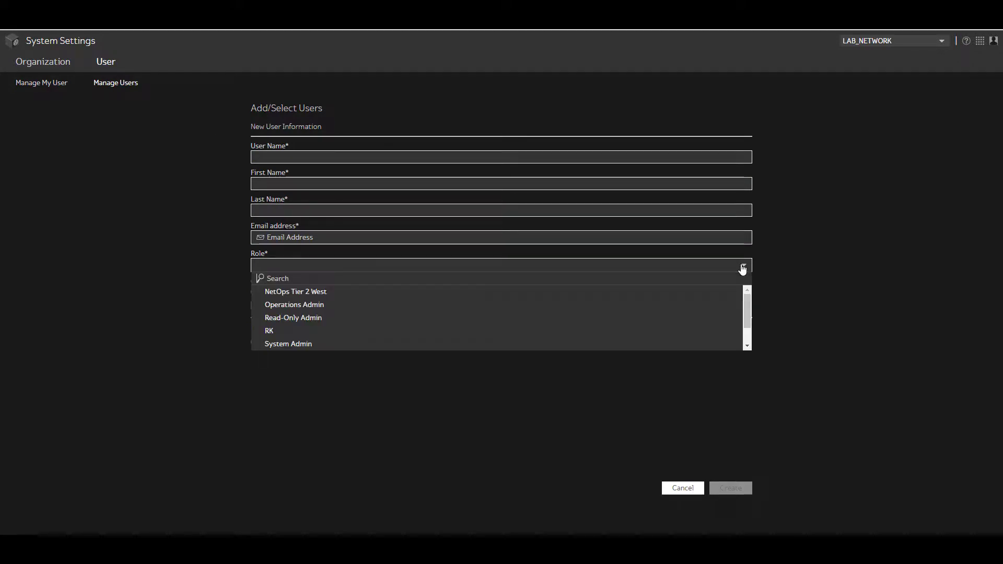
{"action": "left_click", "coordinate": [330, 297]}
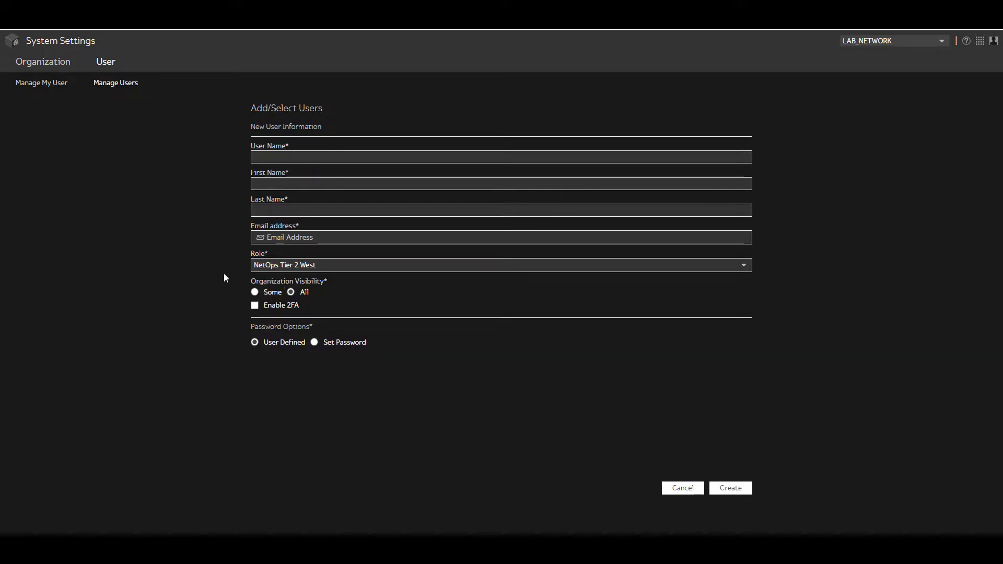
{"action": "left_click", "coordinate": [60, 41]}
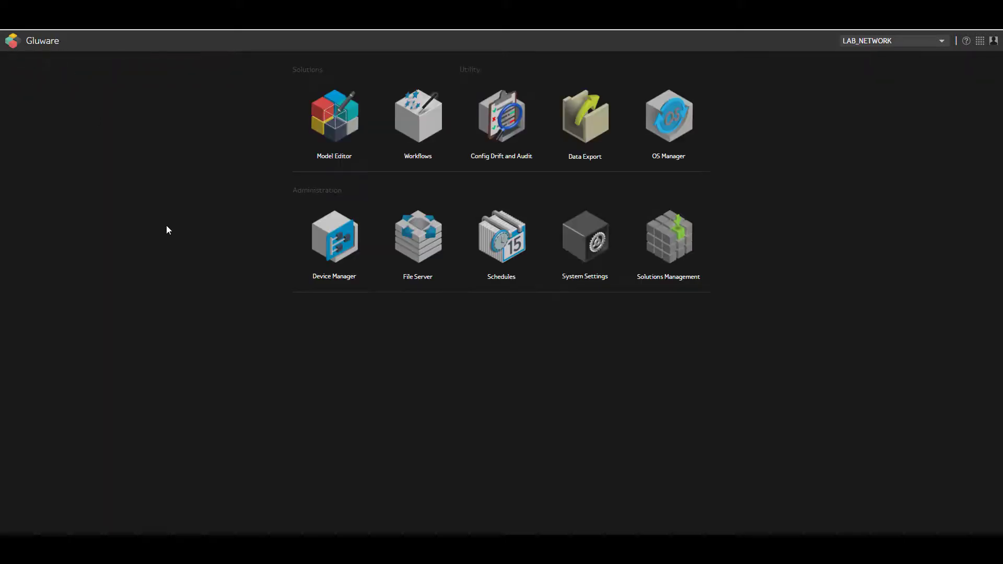
Step: In Device Manager, check bigip1's Region is North and enlarge the 13-device list
{"action": "left_click", "coordinate": [320, 244]}
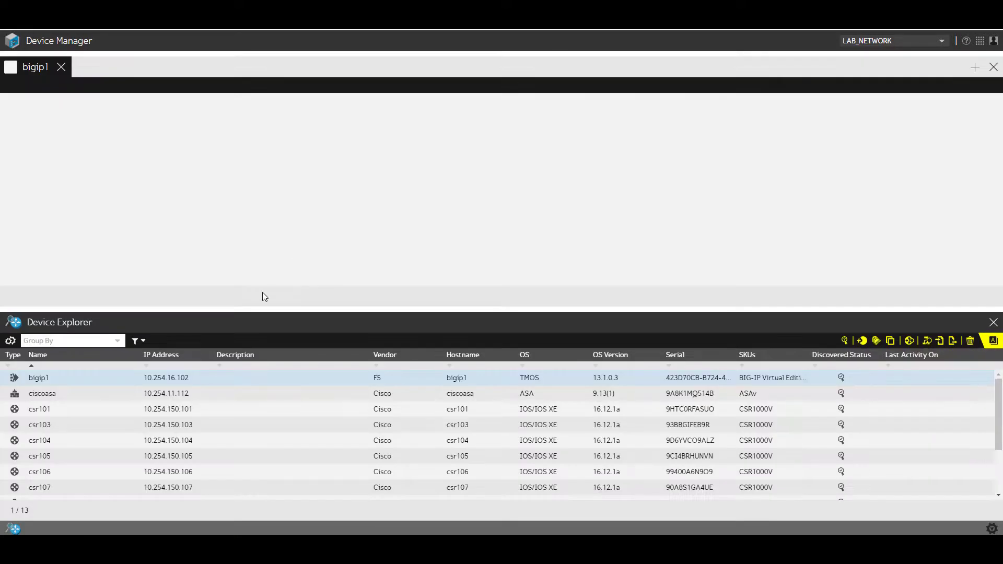
{"action": "left_click_drag", "start_coordinate": [253, 309], "coordinate": [258, 226]}
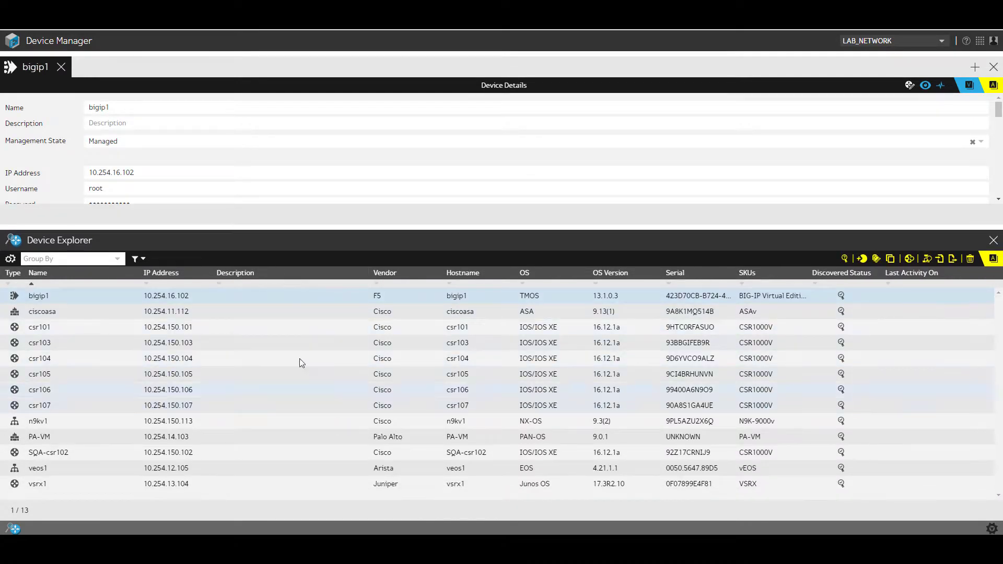
{"action": "left_click_drag", "start_coordinate": [216, 226], "coordinate": [226, 325]}
{"action": "scroll", "coordinate": [212, 214], "scroll_direction": "down", "scroll_amount": 3}
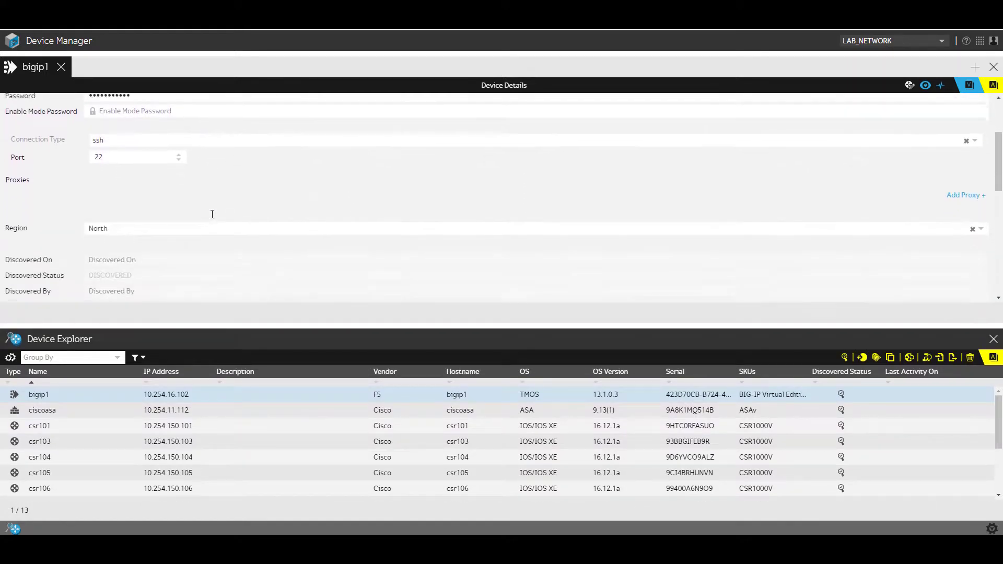
{"action": "scroll", "coordinate": [212, 214], "scroll_direction": "down", "scroll_amount": 3}
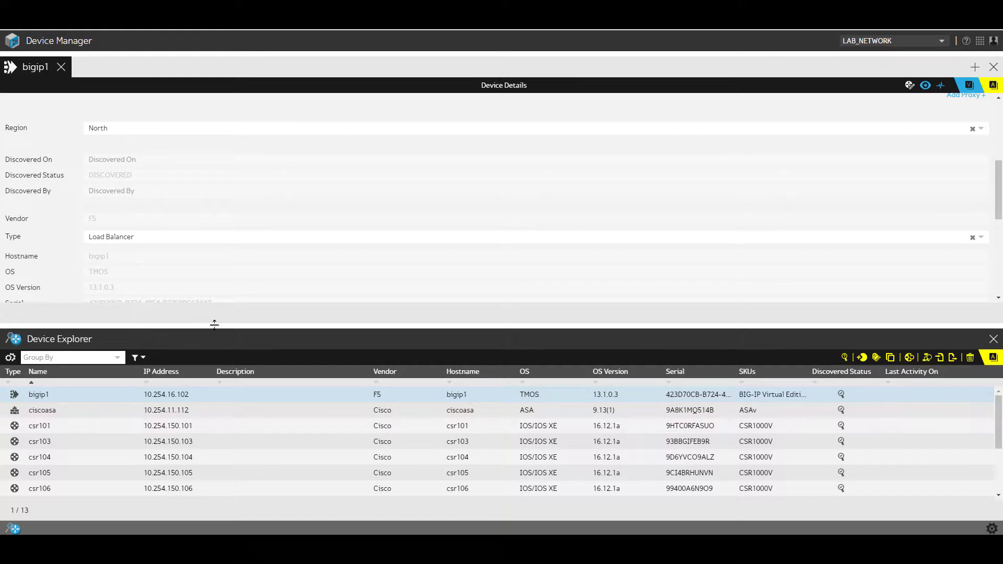
{"action": "left_click_drag", "start_coordinate": [226, 326], "coordinate": [199, 168]}
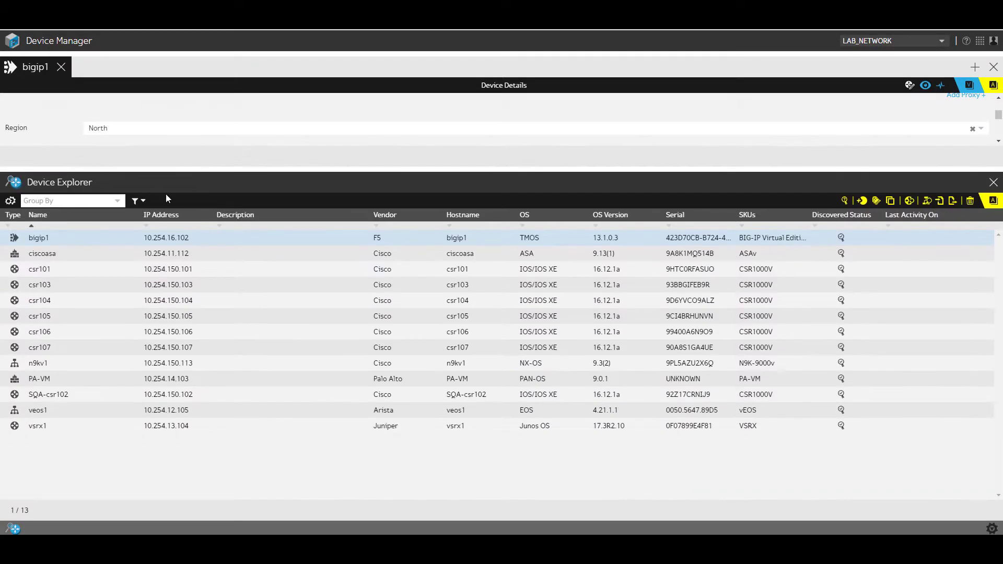
Step: Add a Region column to Device Explorer and scroll to see every device in North
{"action": "left_click", "coordinate": [9, 202]}
{"action": "left_click_drag", "start_coordinate": [89, 237], "coordinate": [83, 332]}
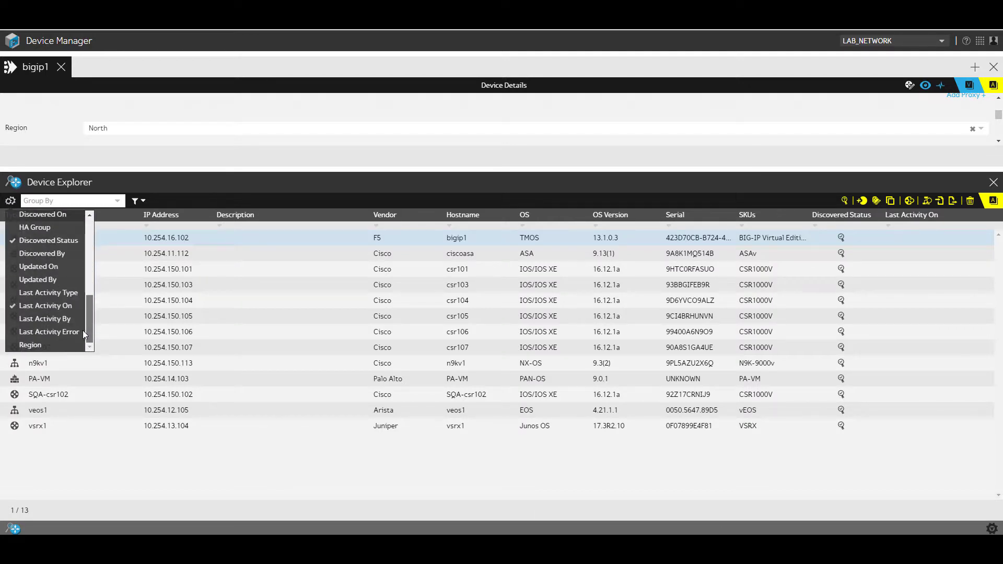
{"action": "left_click", "coordinate": [29, 348]}
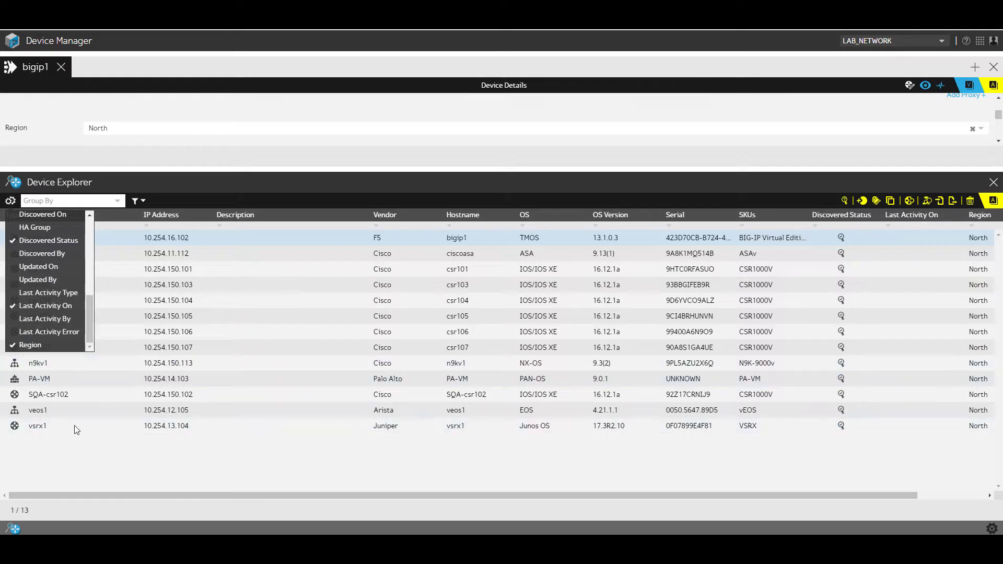
{"action": "left_click_drag", "start_coordinate": [99, 495], "coordinate": [203, 503]}
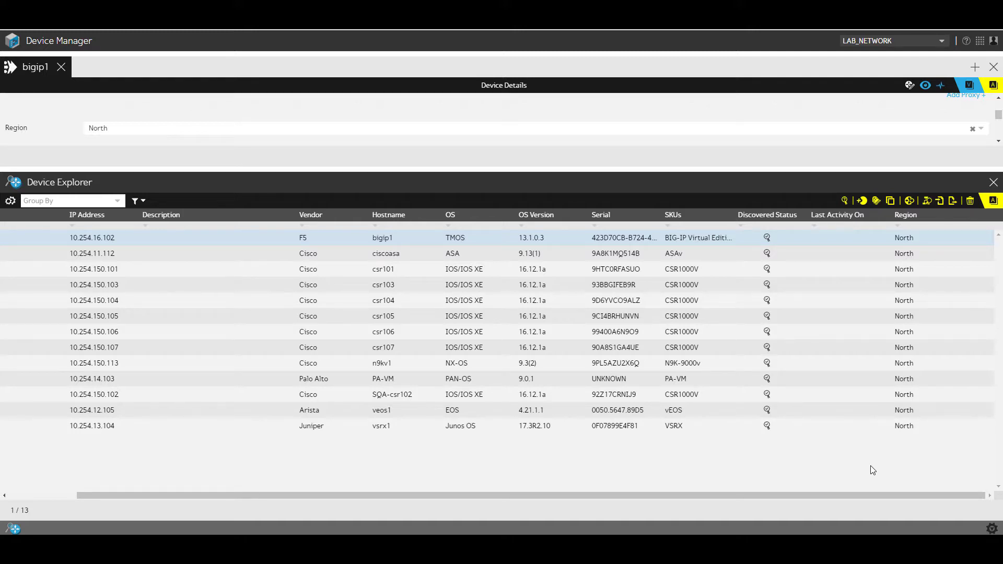
{"action": "left_click", "coordinate": [915, 236]}
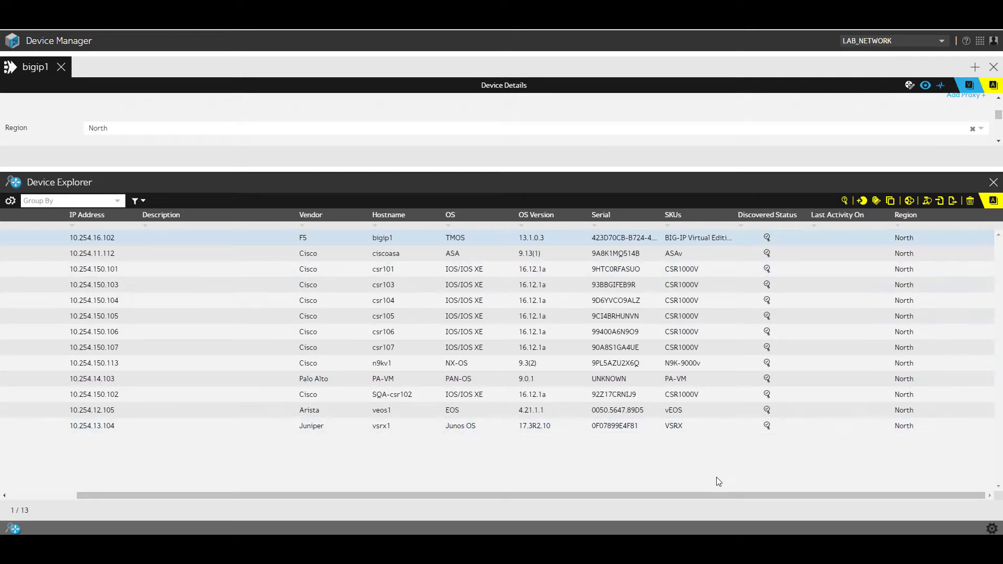